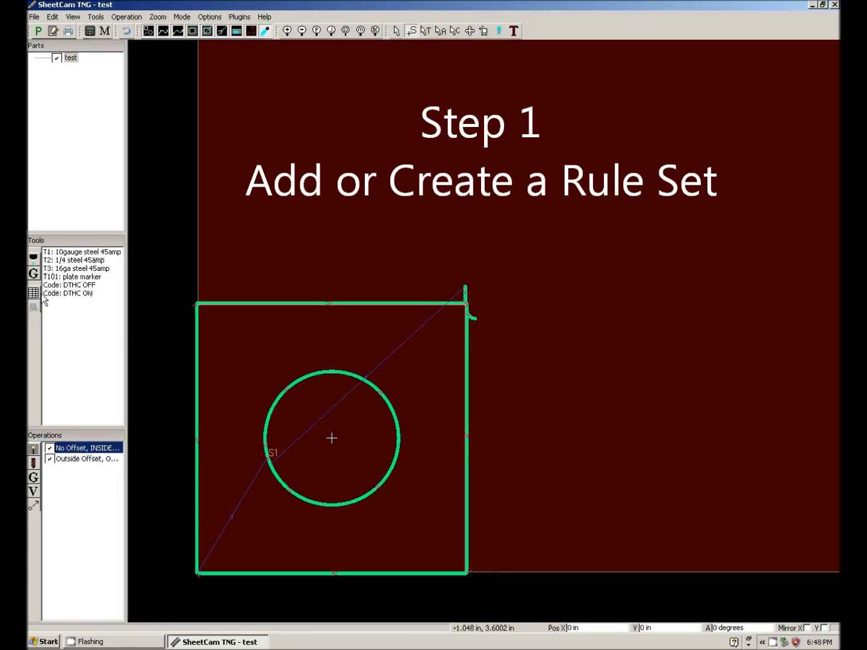
# - Create a new path rule set named test
pyautogui.click(38, 310)
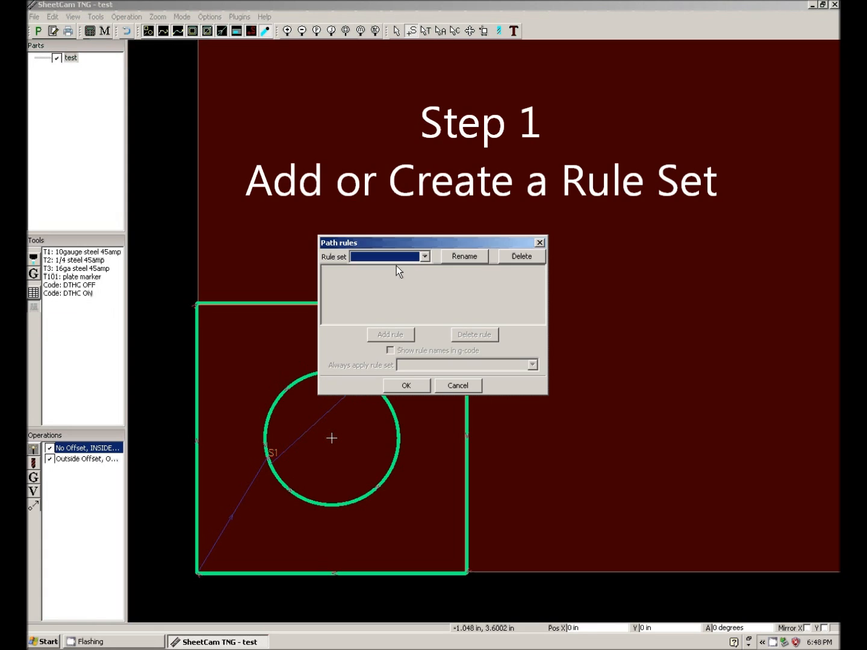
pyautogui.click(425, 256)
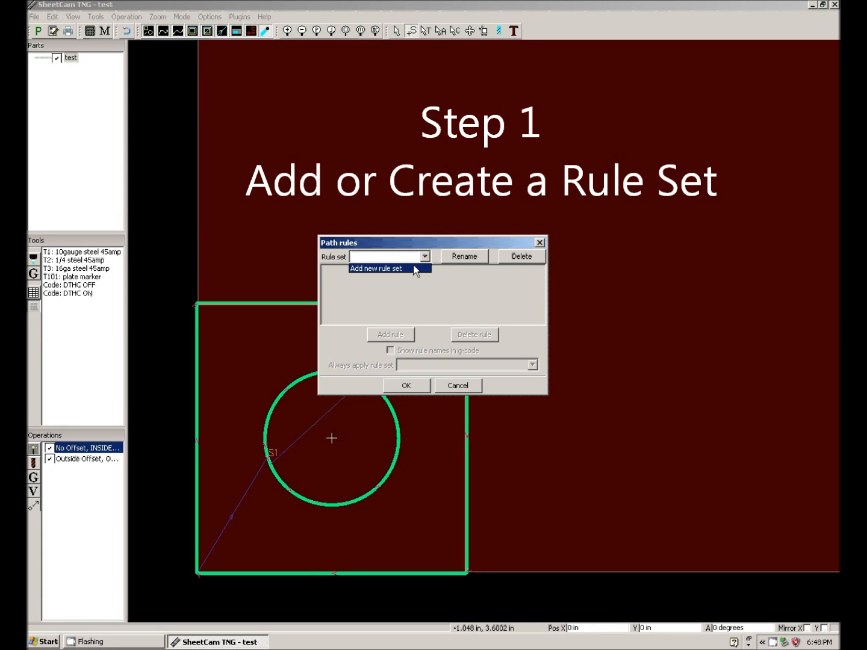
pyautogui.click(412, 269)
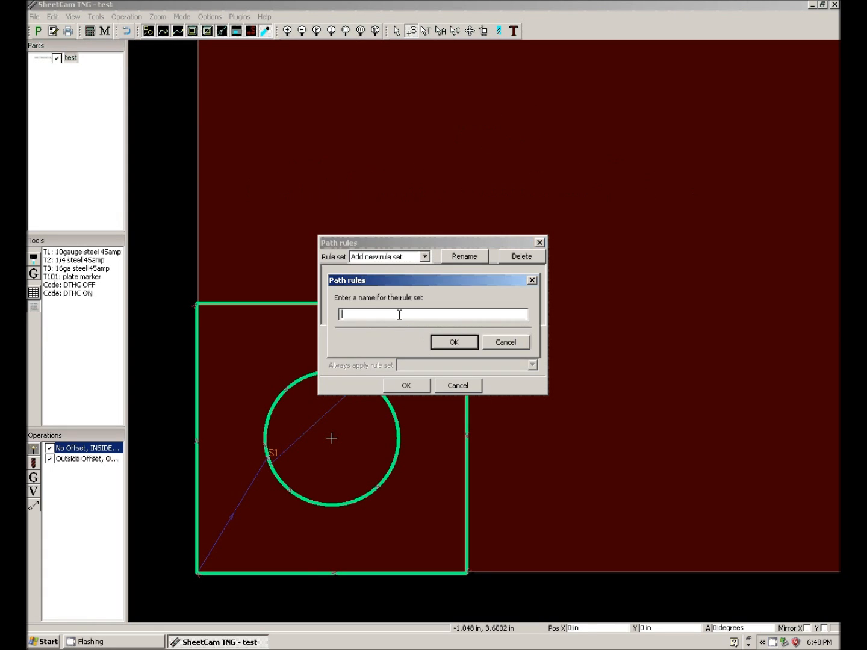
pyautogui.write('test')
pyautogui.click(453, 343)
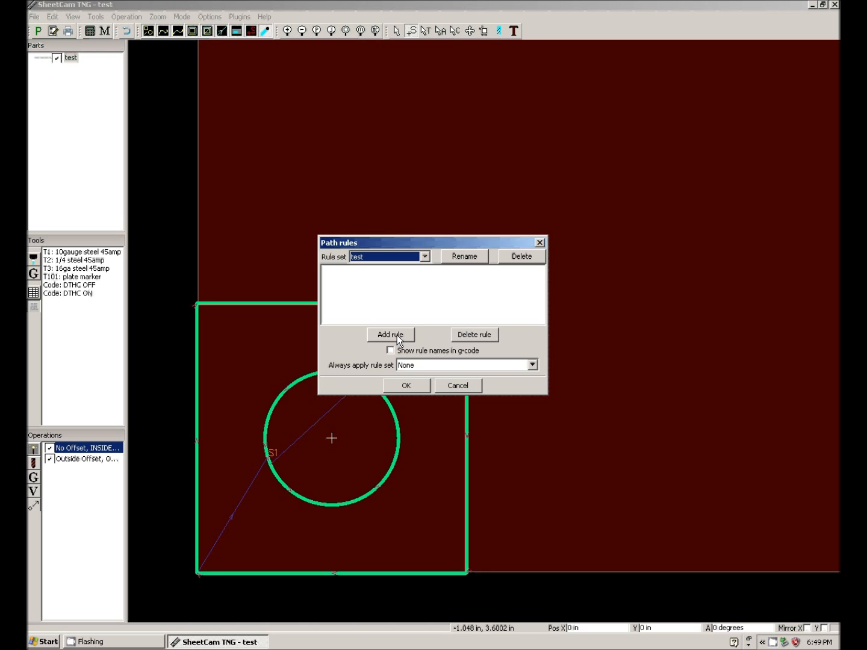
# - Add an On small shapes rule to the test rule set for shapes smaller than 0.5 in, with a 60 % feed rate
pyautogui.click(396, 334)
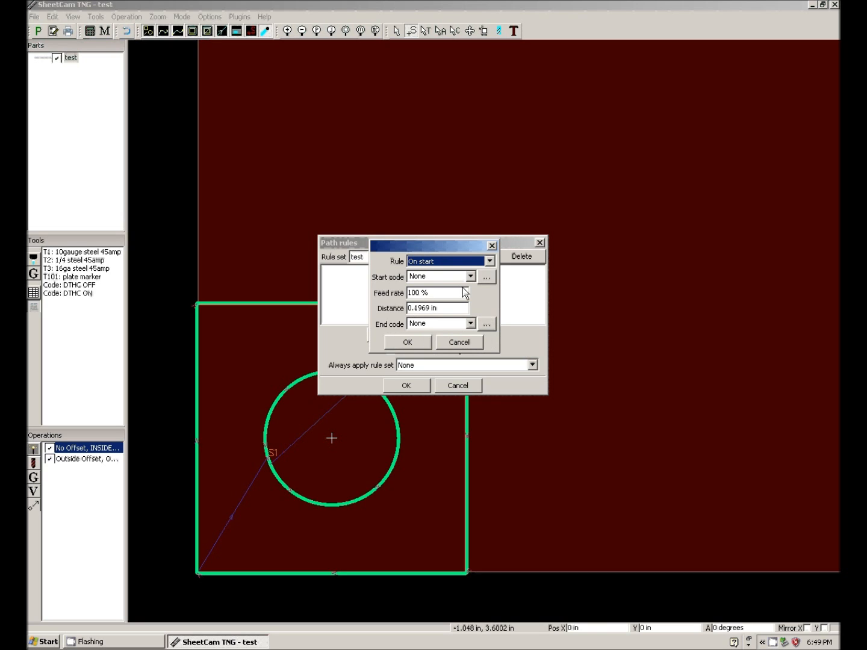
pyautogui.click(490, 261)
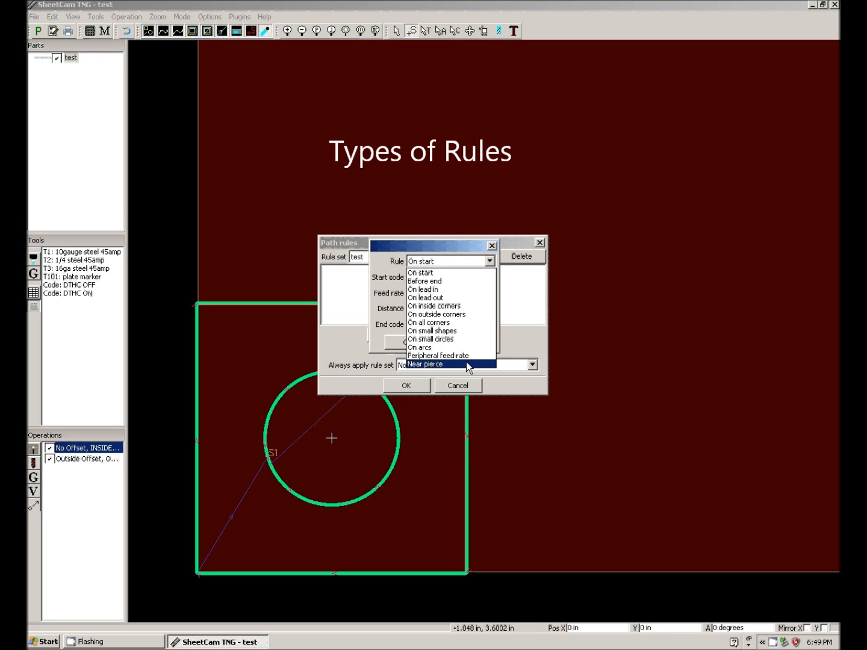
pyautogui.click(465, 332)
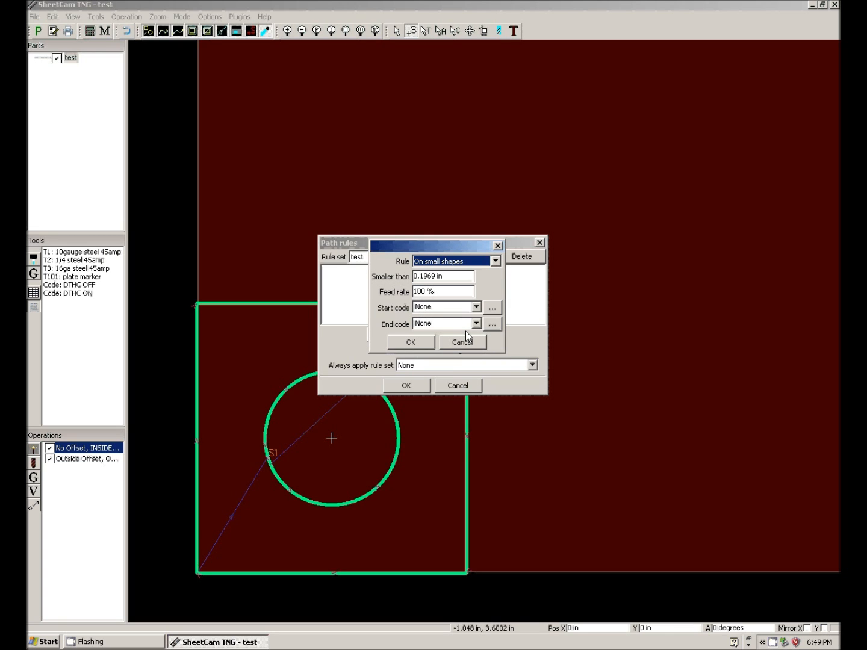
pyautogui.click(445, 275)
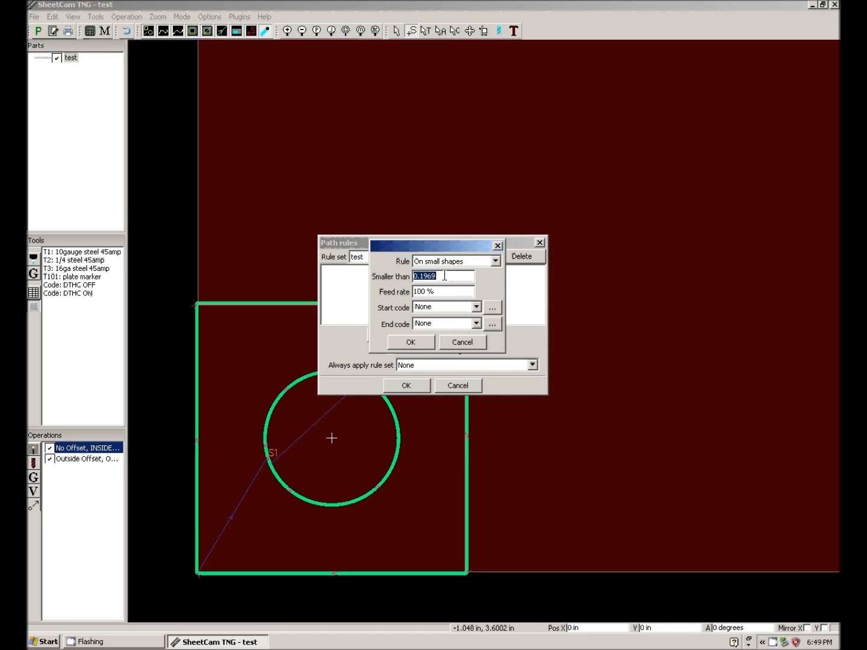
pyautogui.write('.5')
pyautogui.click(434, 291)
pyautogui.write('60')
# - Set the small shapes rule's start code to DTHC OFF and end code to DTHC ON, and save the rule set
pyautogui.click(475, 306)
pyautogui.click(463, 325)
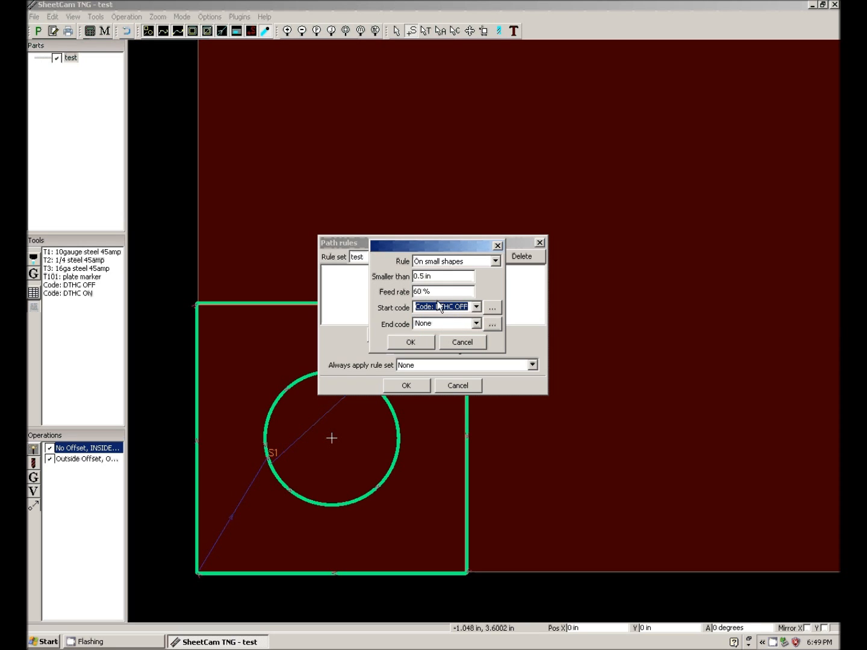
pyautogui.click(476, 323)
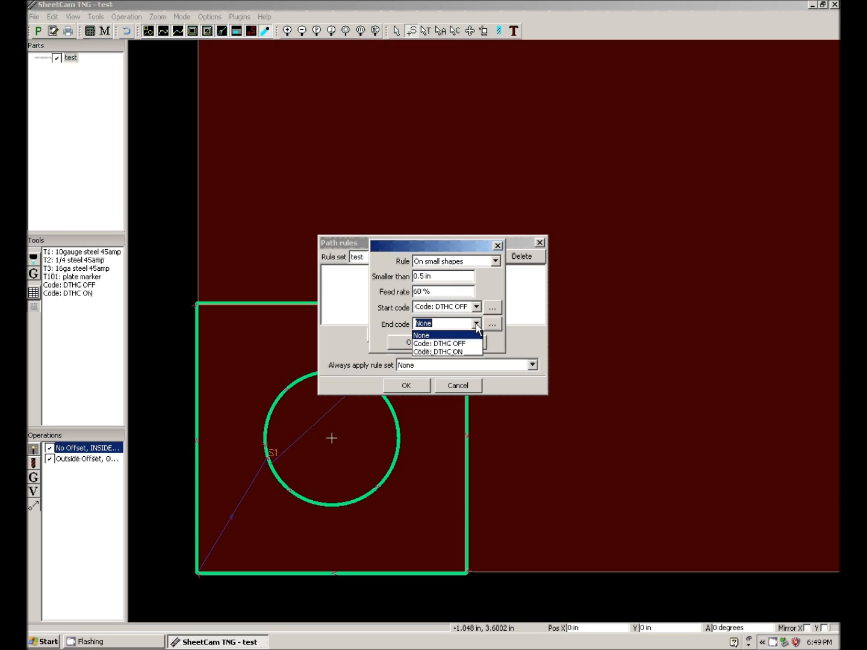
pyautogui.click(462, 352)
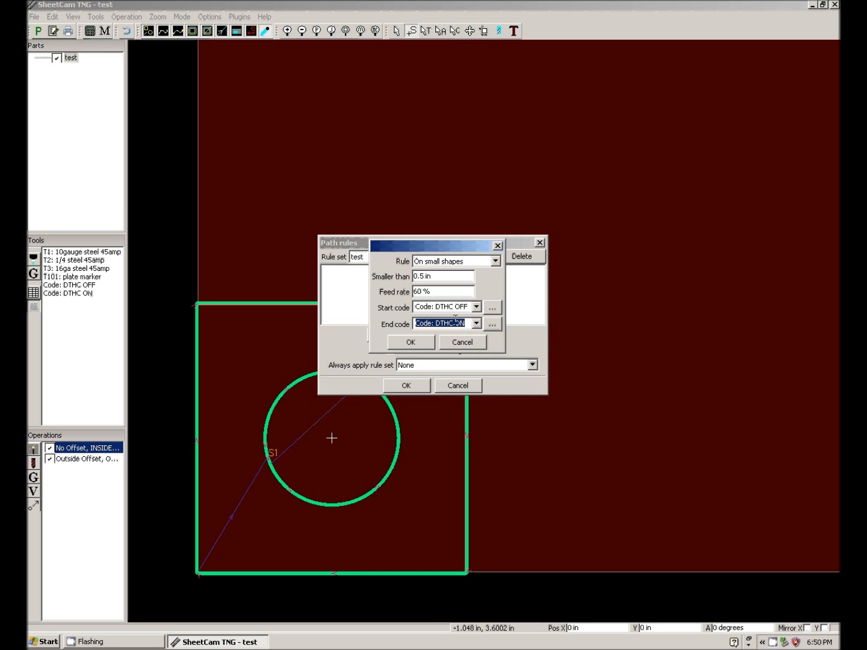
pyautogui.click(417, 342)
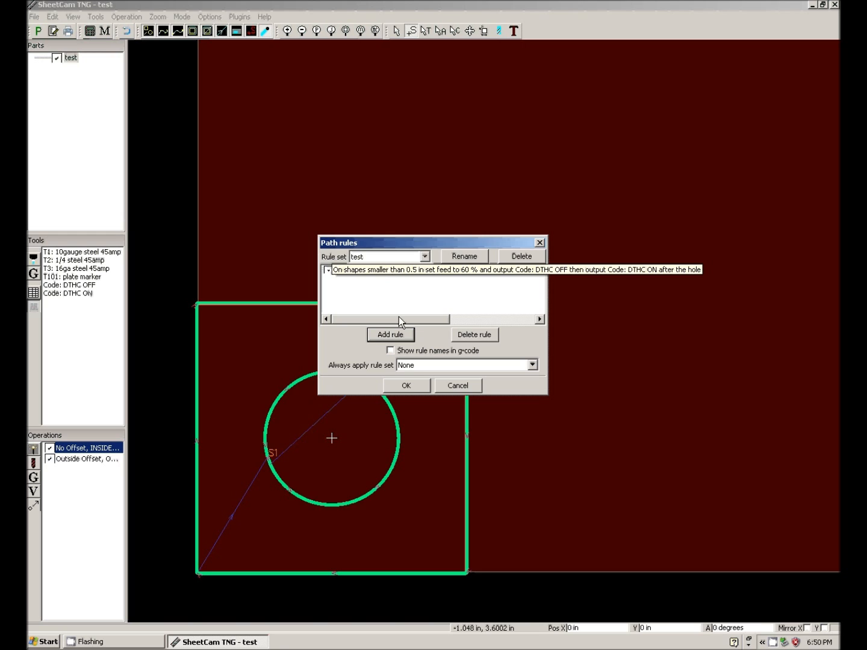
pyautogui.click(407, 383)
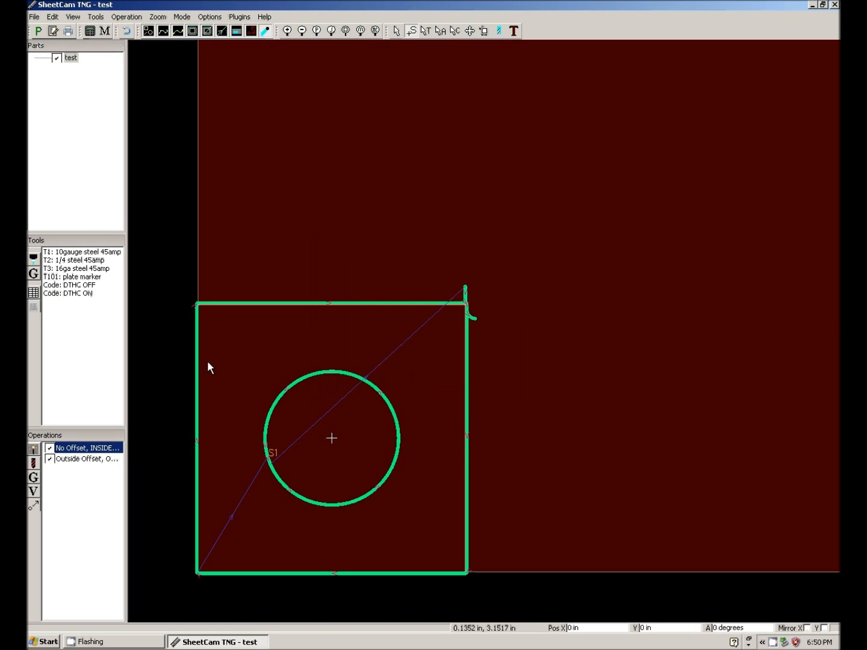
# - Assign the test path rules to the No Offset jet cutting operation on the INSIDE layer
pyautogui.doubleClick(89, 450)
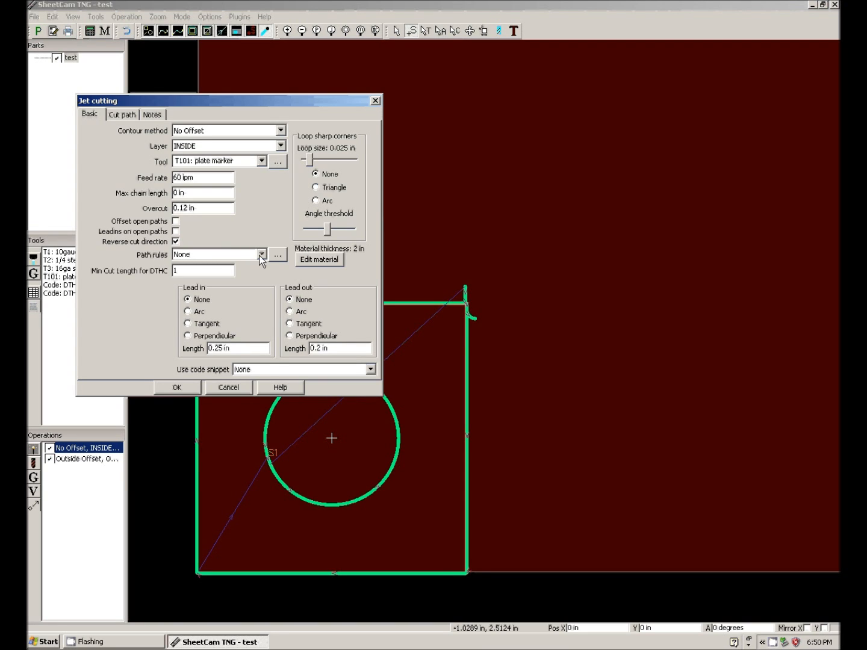
pyautogui.click(274, 254)
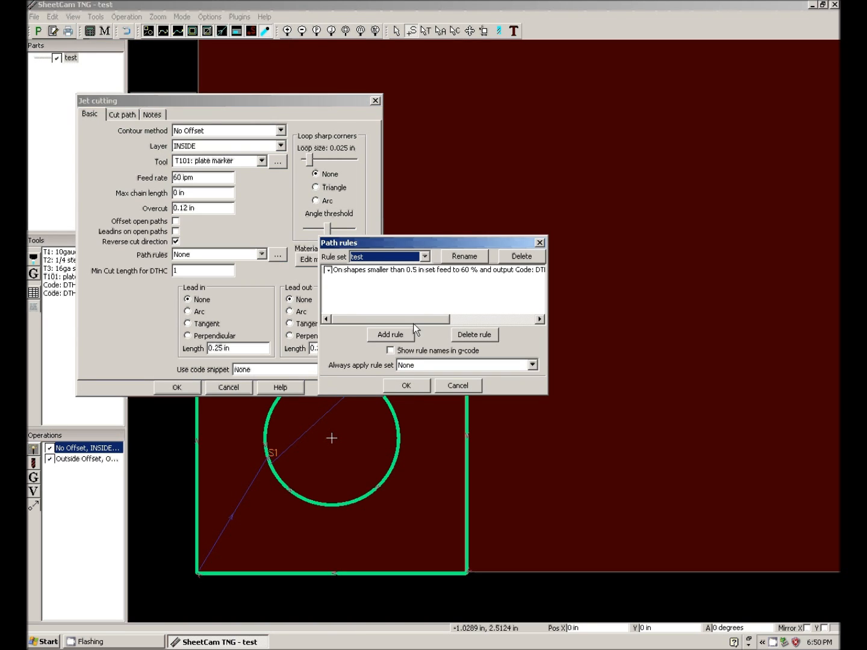
pyautogui.click(424, 383)
pyautogui.click(262, 253)
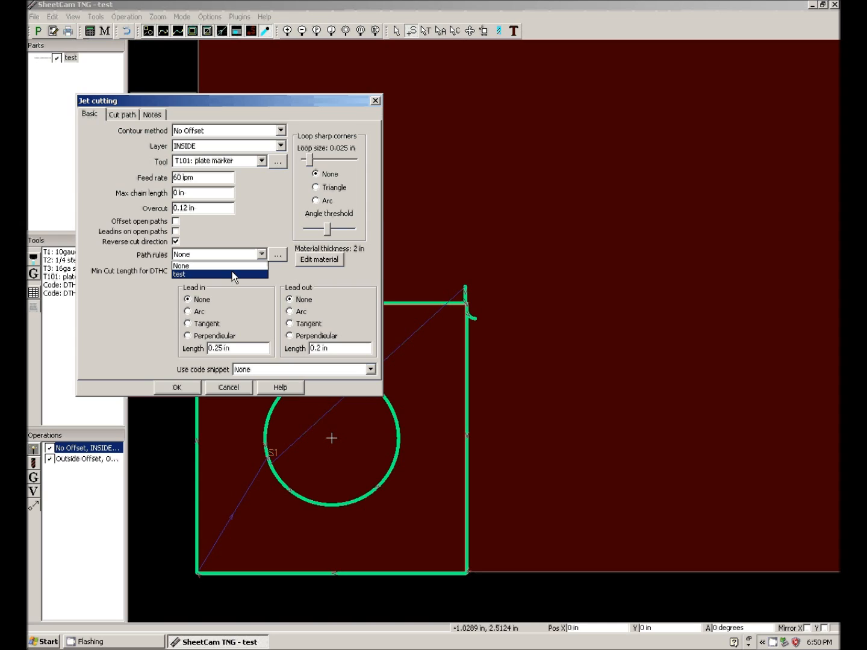
pyautogui.click(230, 274)
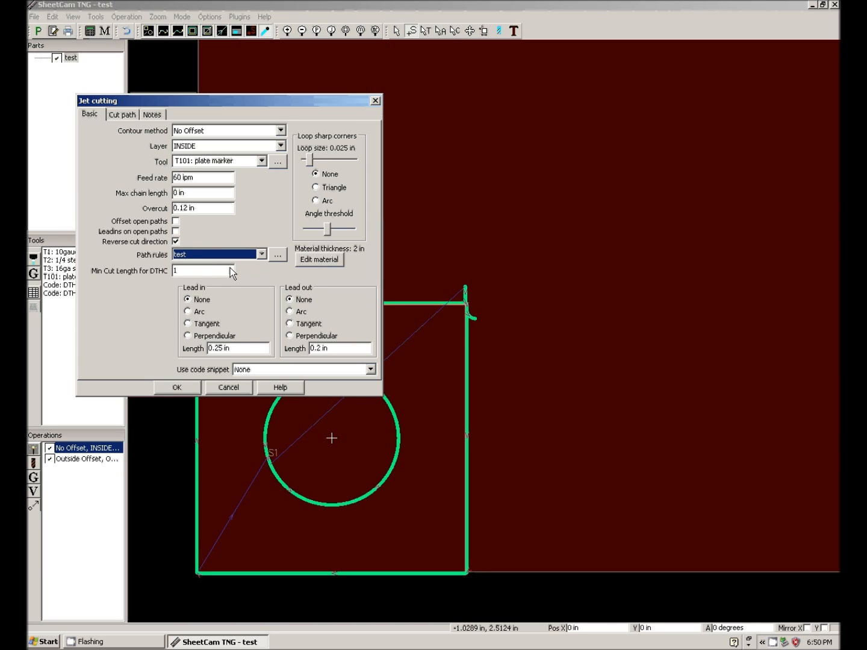
pyautogui.click(176, 389)
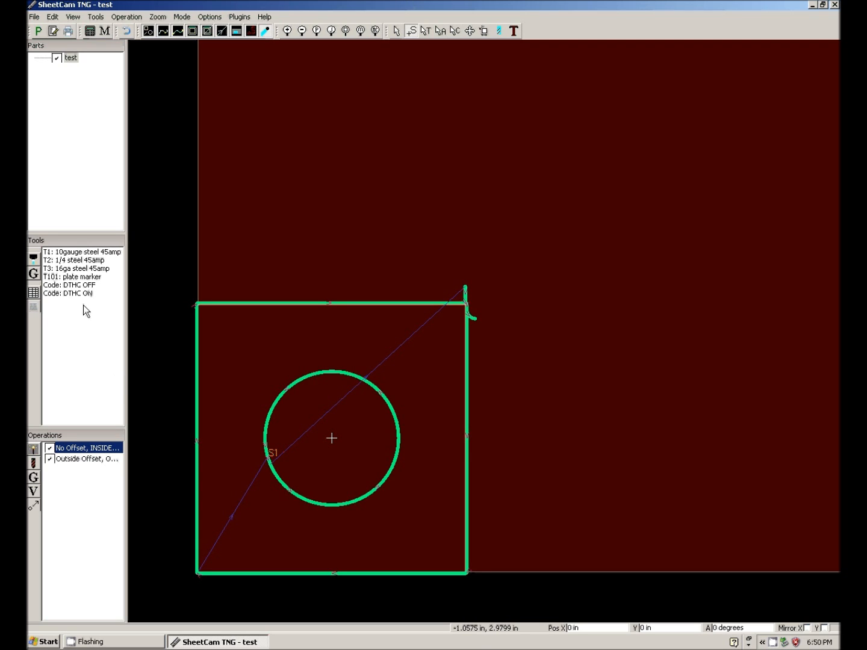
# - Change the rule in the test rule set to On small circles, applying to circles smaller than 3 in
pyautogui.click(34, 307)
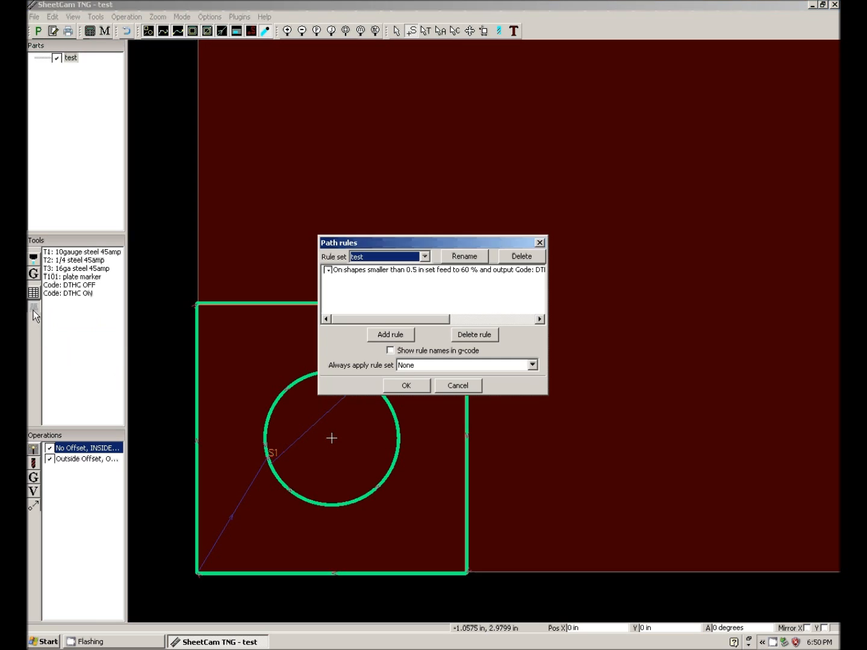
pyautogui.doubleClick(405, 270)
pyautogui.click(490, 261)
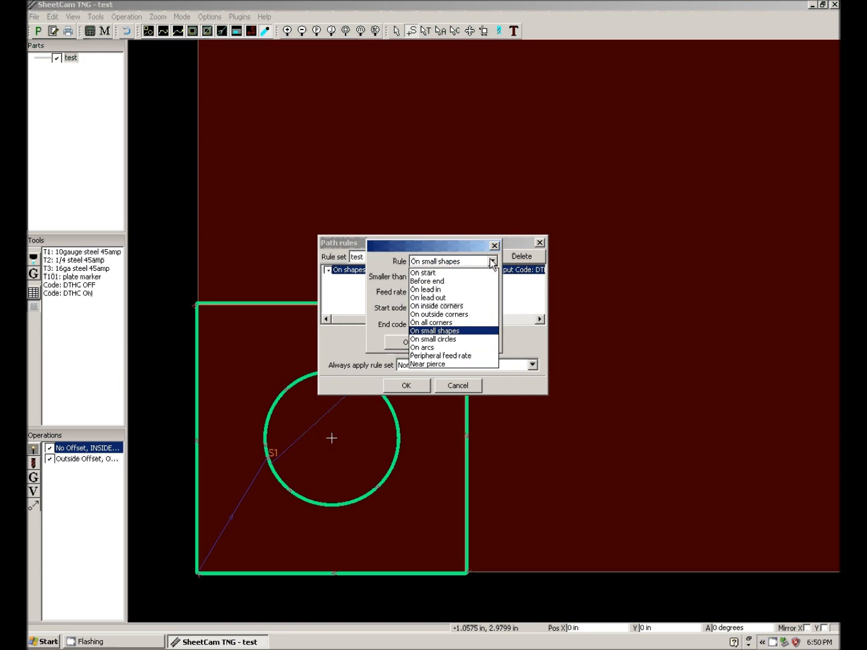
pyautogui.click(461, 338)
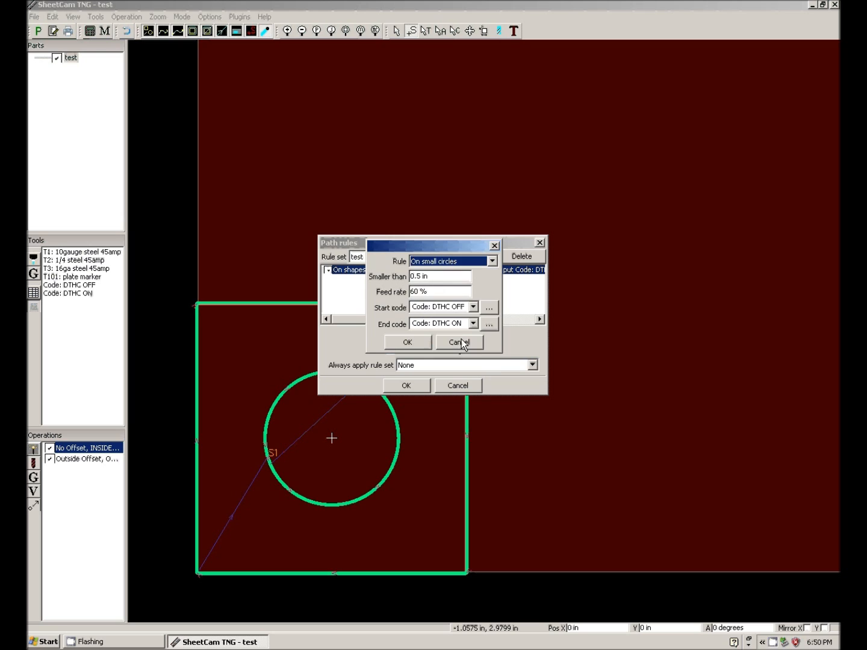
pyautogui.doubleClick(431, 279)
pyautogui.write('3')
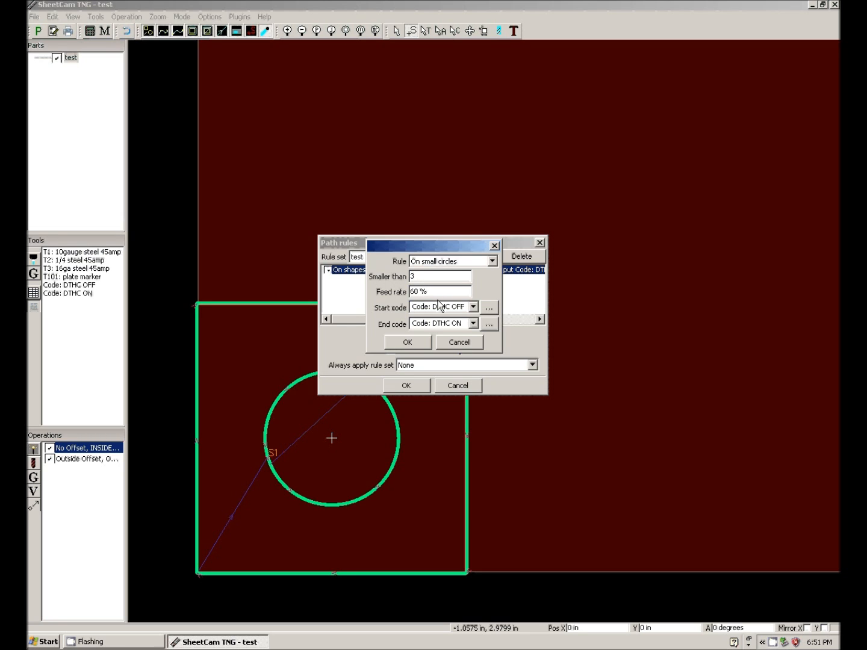
pyautogui.click(414, 341)
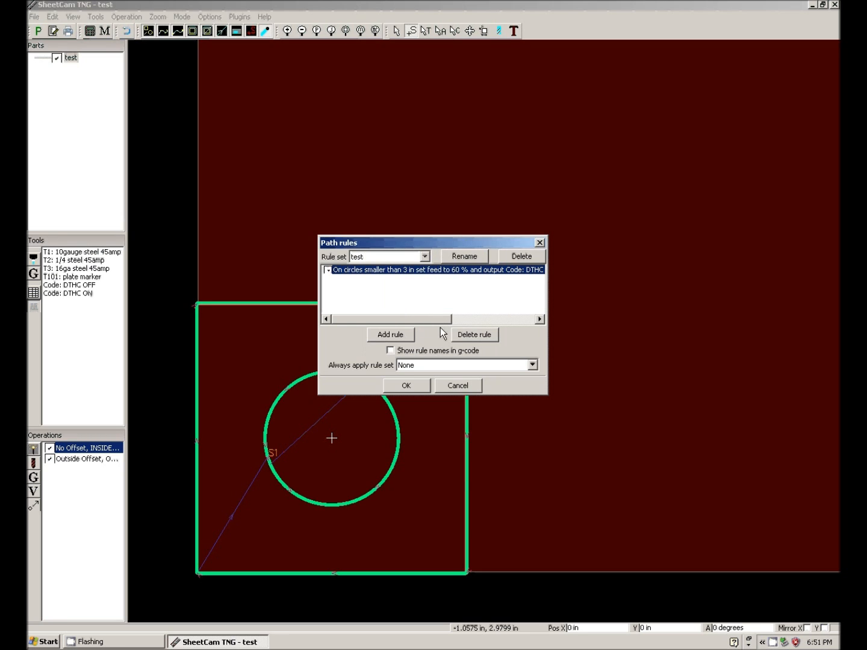
pyautogui.click(412, 383)
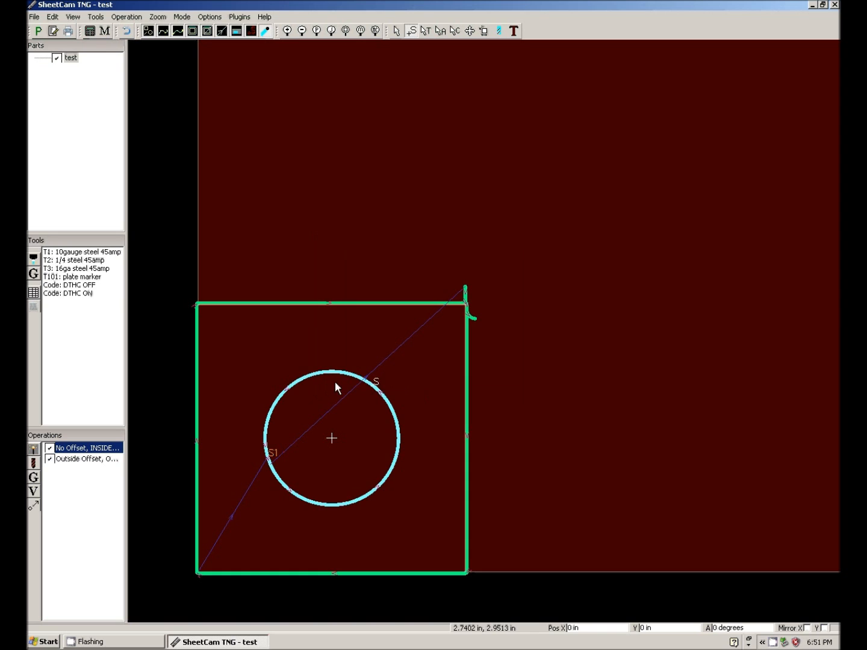
# - Set the INSIDE layer operation's tool to T2: 1/4 steel 45amp, with test as its path rules
pyautogui.doubleClick(91, 448)
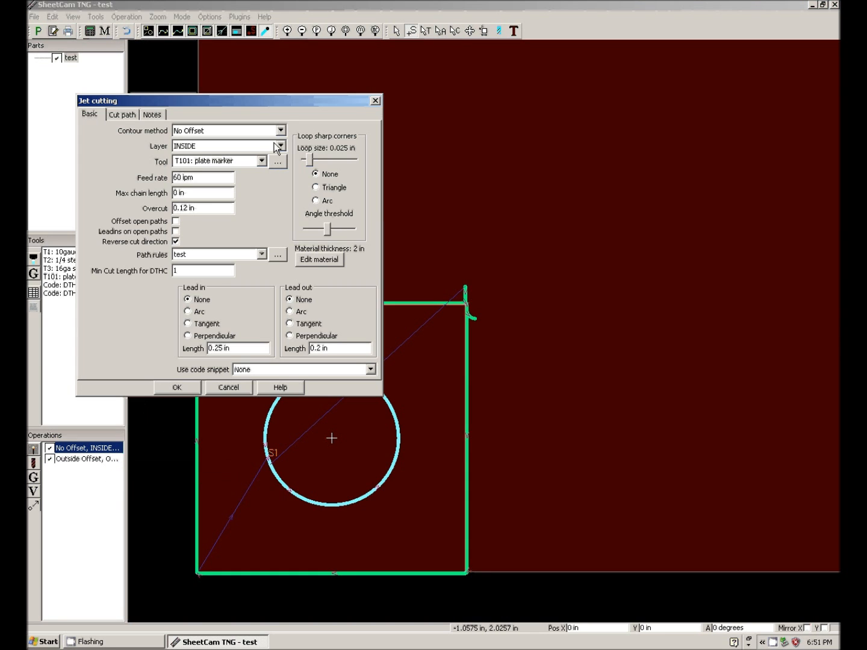
pyautogui.click(263, 160)
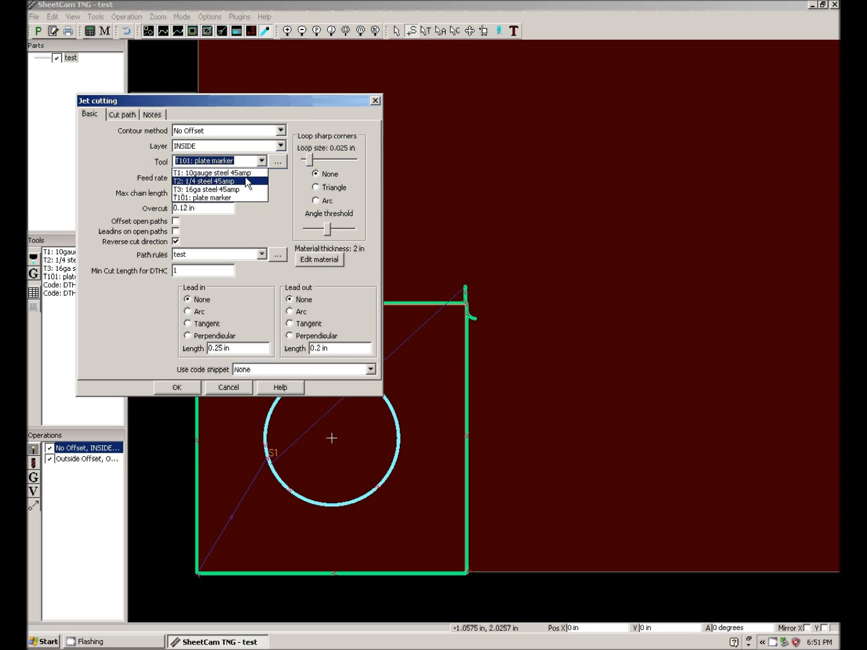
pyautogui.click(242, 181)
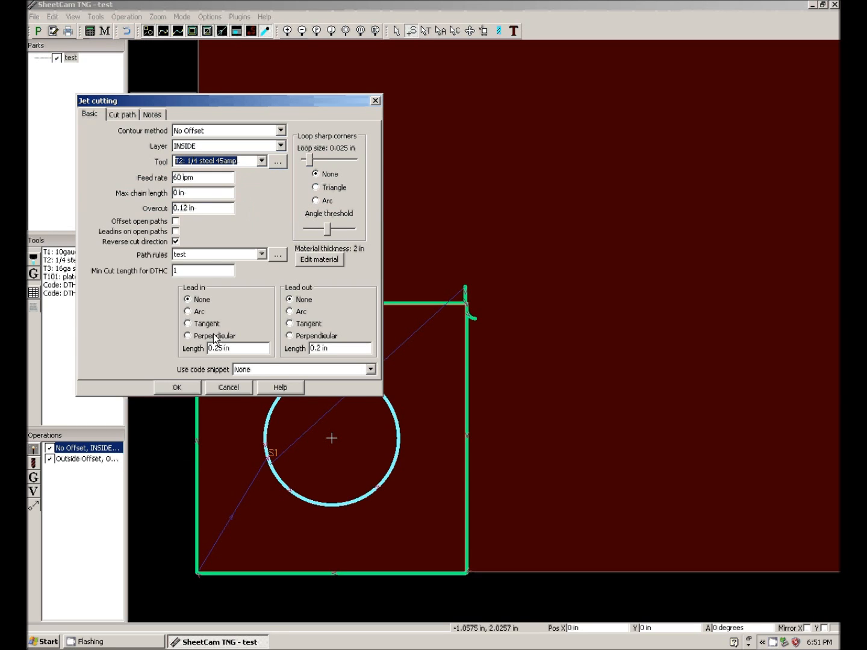
pyautogui.click(262, 254)
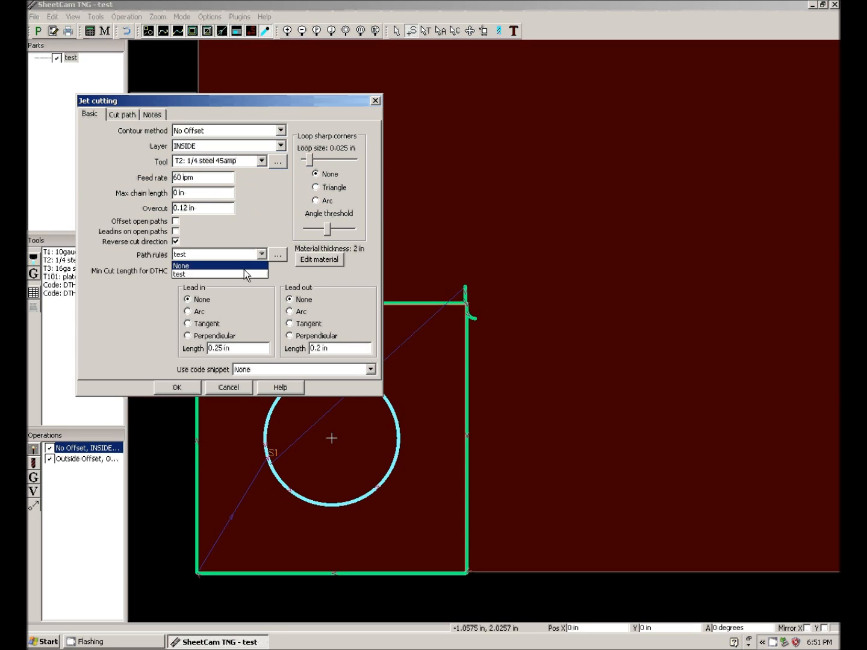
pyautogui.click(243, 270)
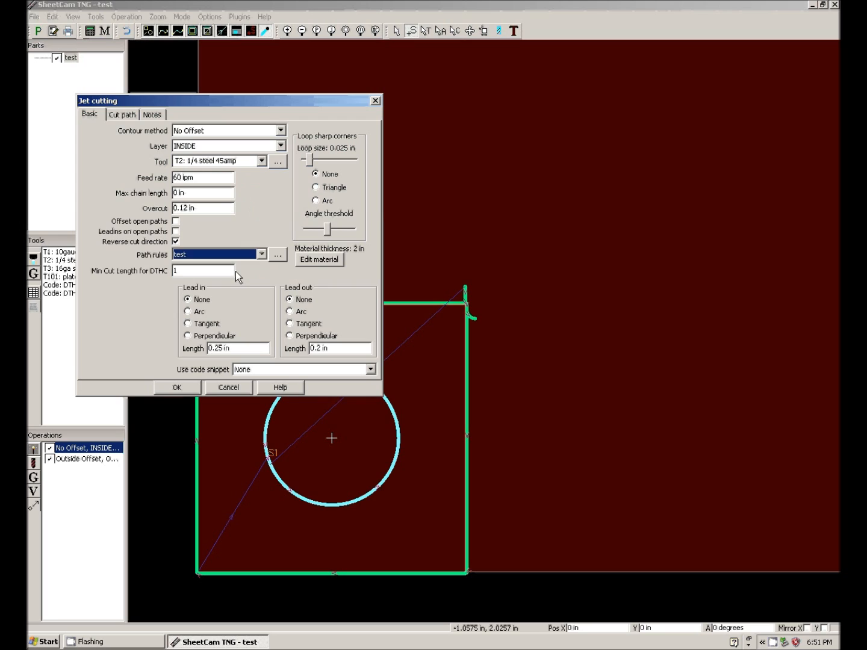
pyautogui.click(180, 387)
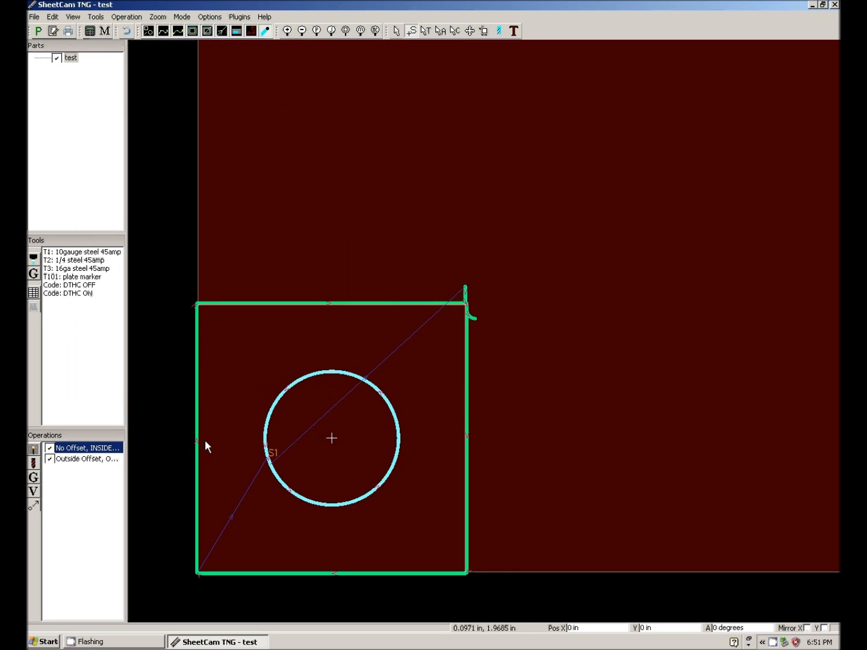
# - Set the INSIDE layer operation to the Inside Offset contour method with a perpendicular lead in and an arc lead out
pyautogui.doubleClick(109, 453)
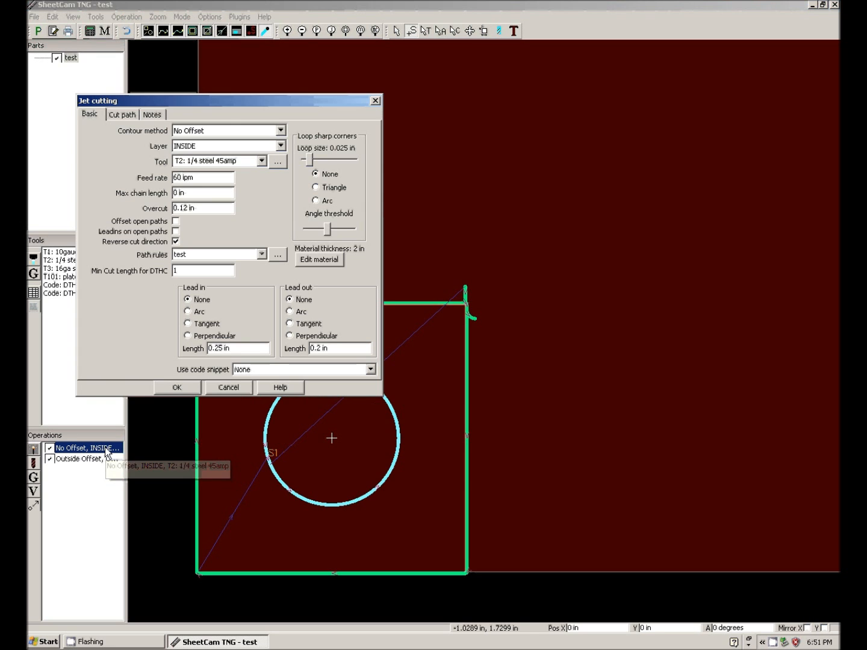
pyautogui.click(281, 130)
pyautogui.click(262, 148)
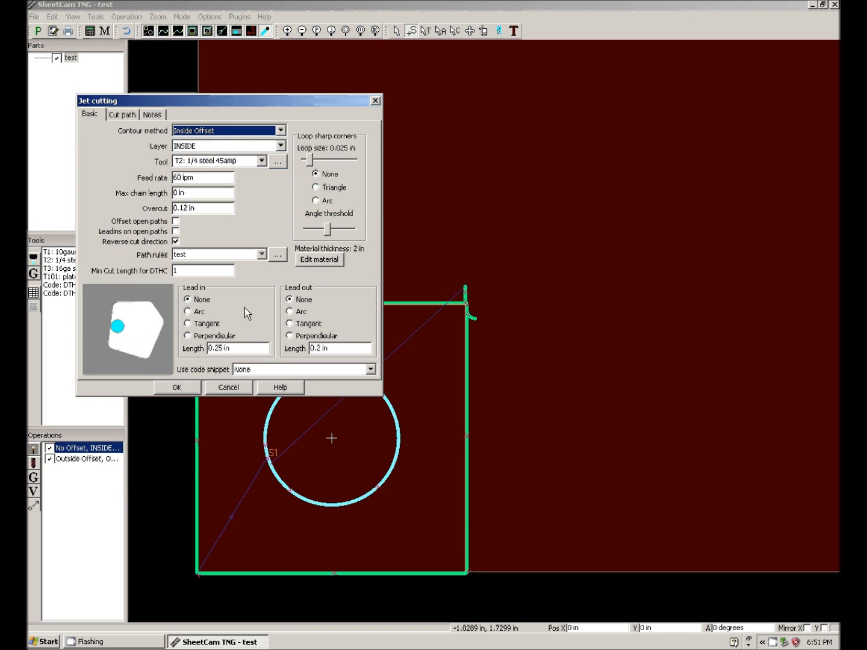
pyautogui.click(245, 307)
pyautogui.click(304, 313)
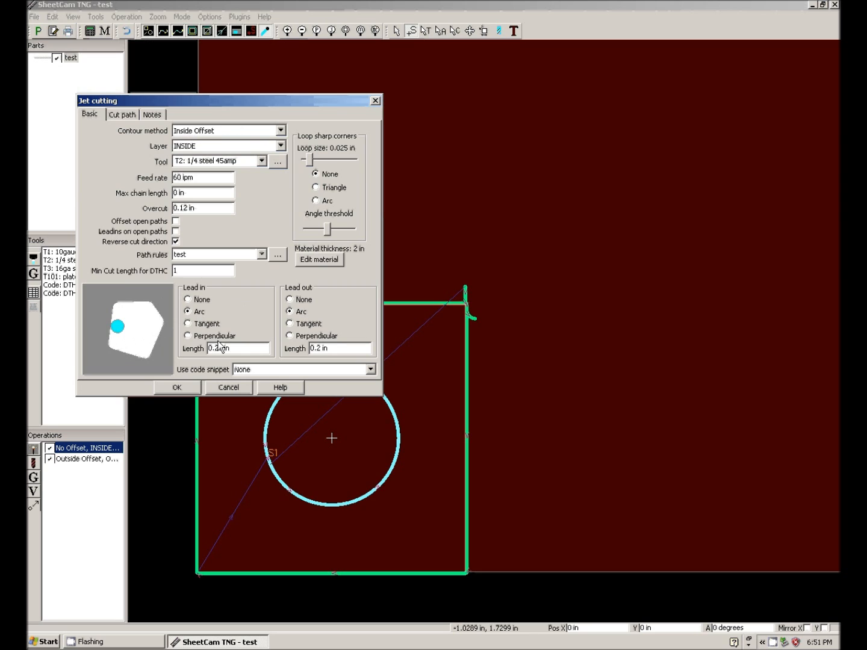
pyautogui.click(187, 336)
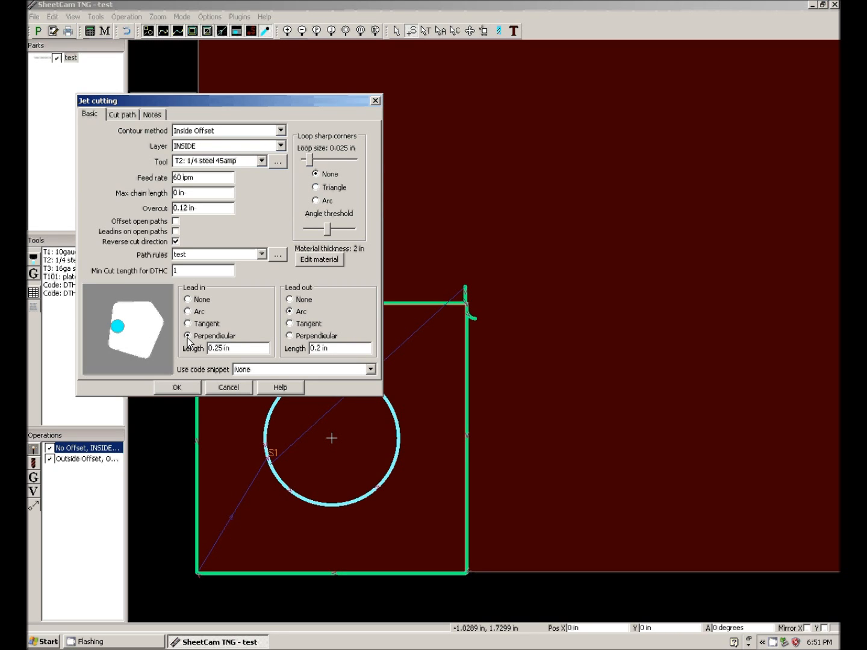
pyautogui.click(191, 388)
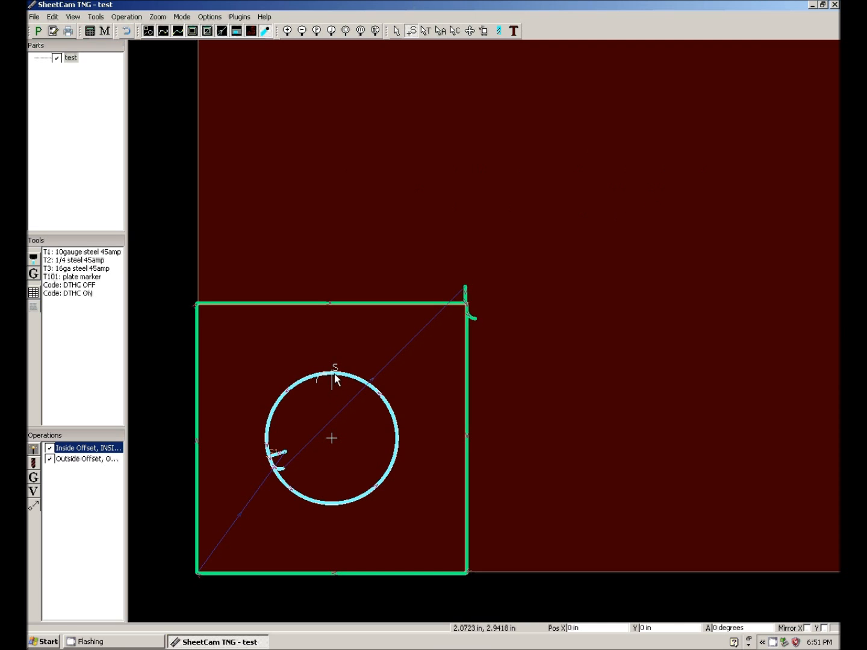
# - Review the choices for always applying a rule set in the path rules
pyautogui.click(35, 308)
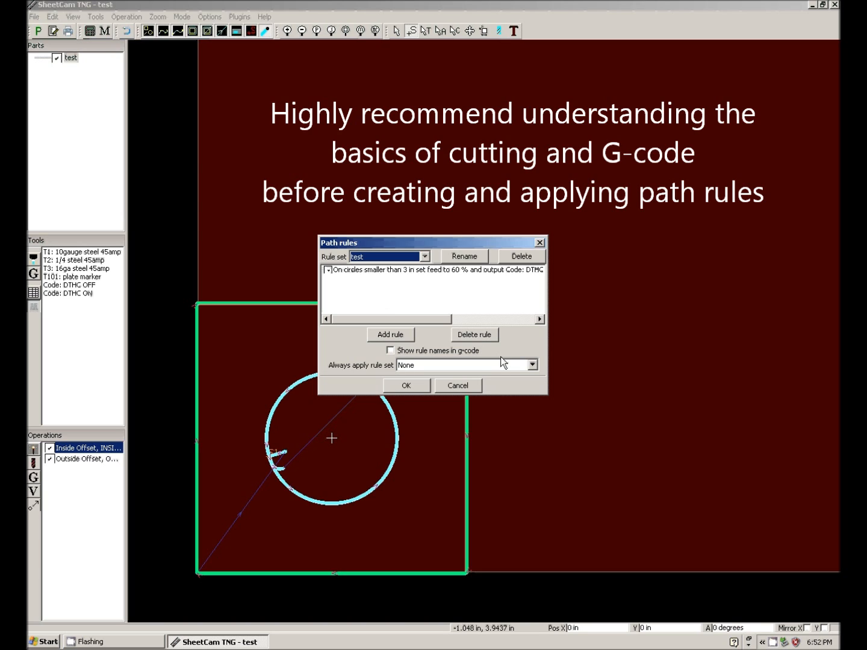
pyautogui.click(532, 366)
pyautogui.click(532, 366)
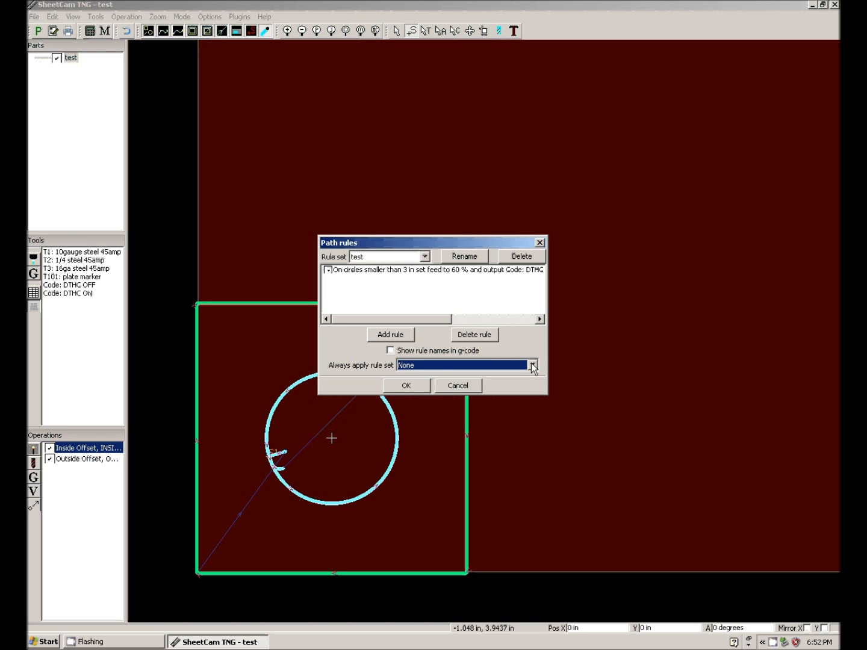
pyautogui.click(406, 385)
pyautogui.click(368, 388)
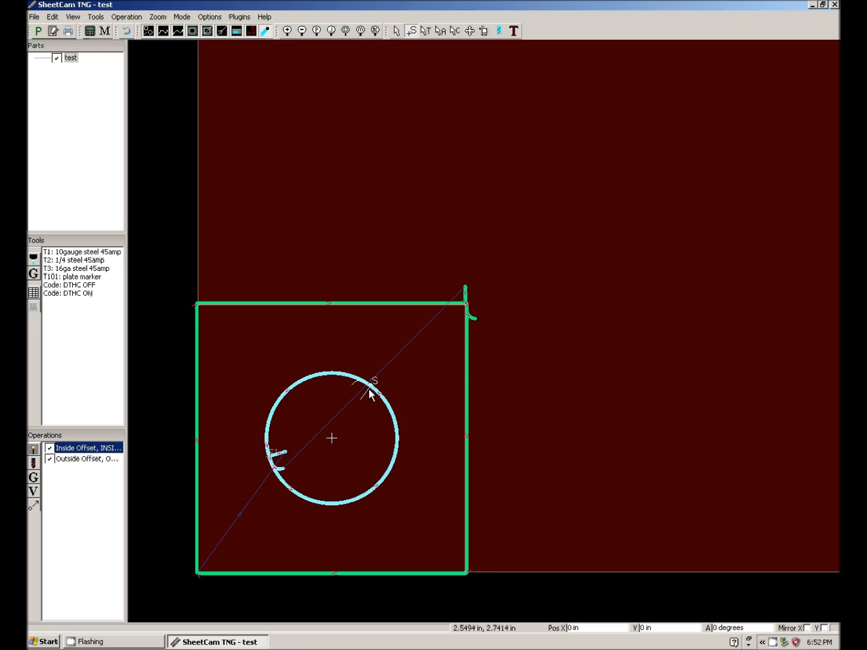
pyautogui.moveTo(369, 388); pyautogui.dragTo(390, 410)
pyautogui.moveTo(387, 411); pyautogui.dragTo(387, 409)
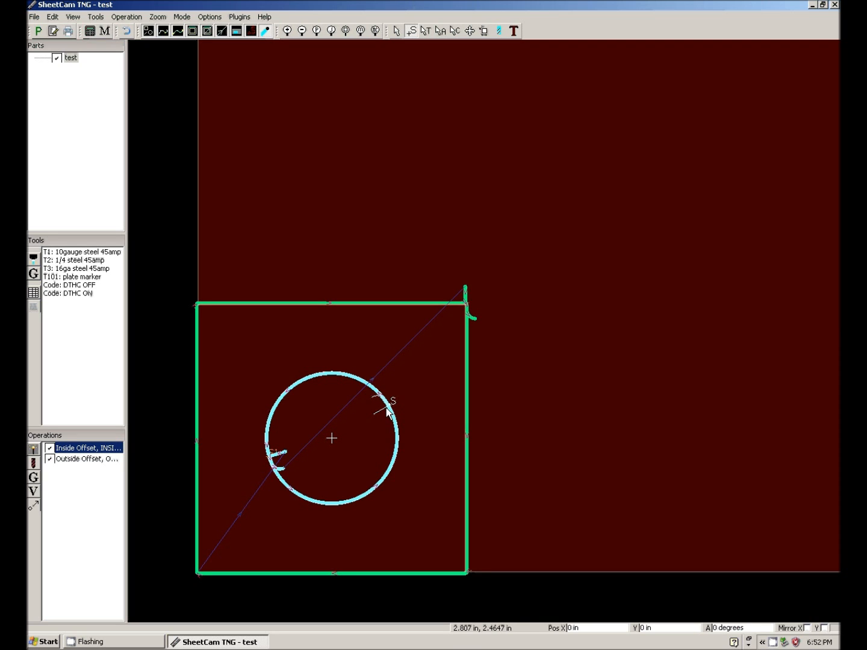